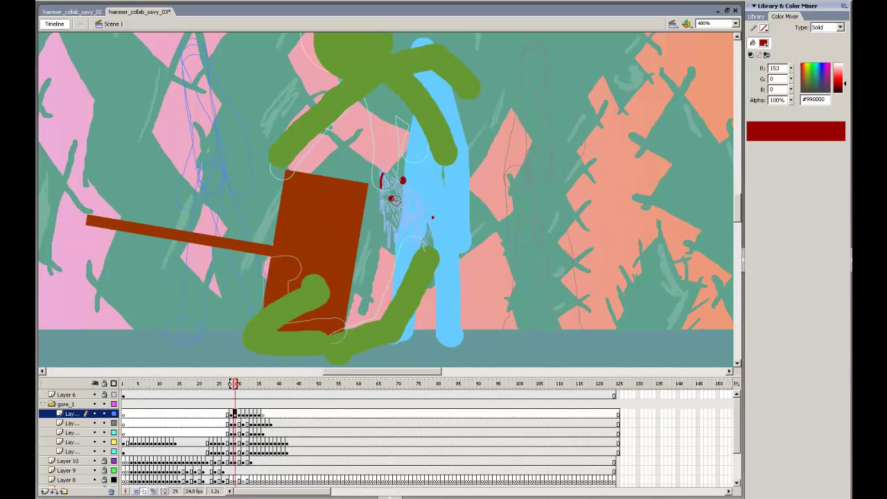
Step: Paint dark red (#990000) blood drops beside the hammer head on the top gore_1 layer, from frame 29 to frame 37
click(387, 236)
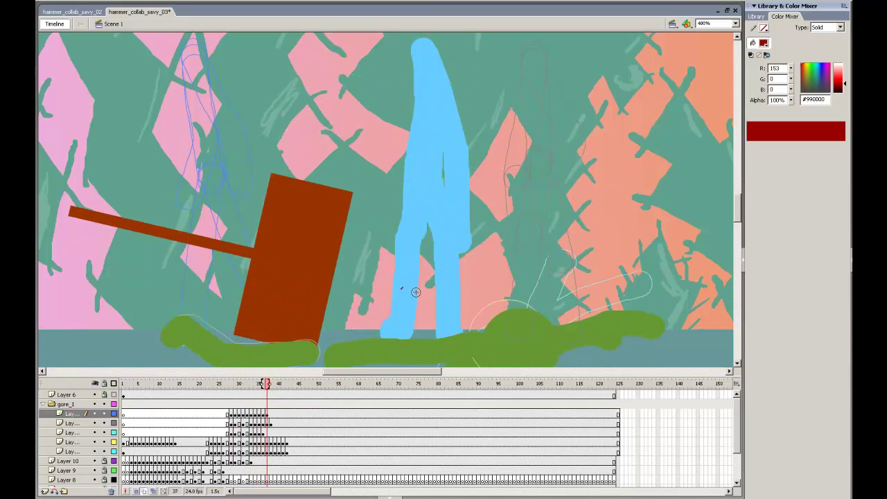
click(242, 413)
click(230, 414)
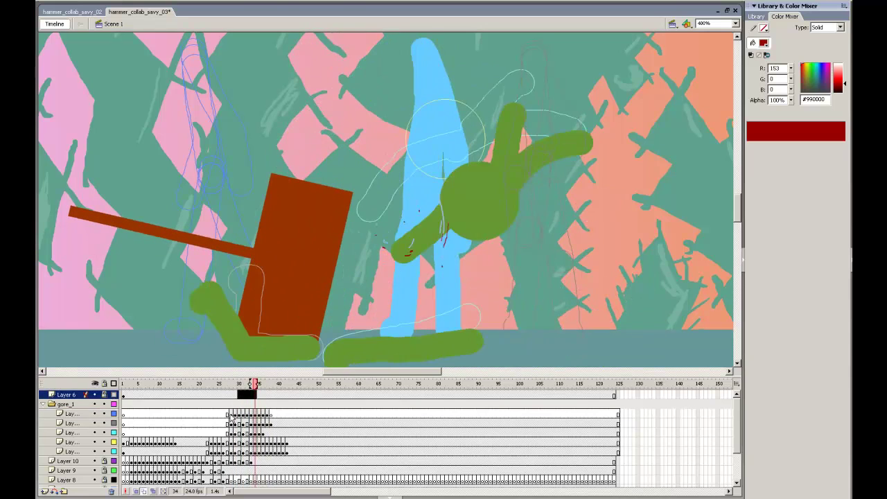
Step: Add curved blood strokes across the blue figure's hips on frames 29 to 31 and continue the splash through frame 39
click(405, 240)
click(427, 244)
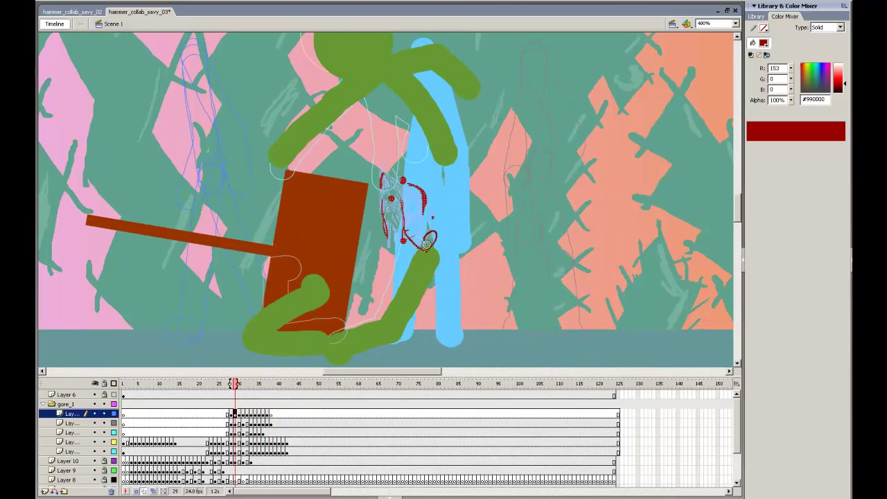
click(416, 221)
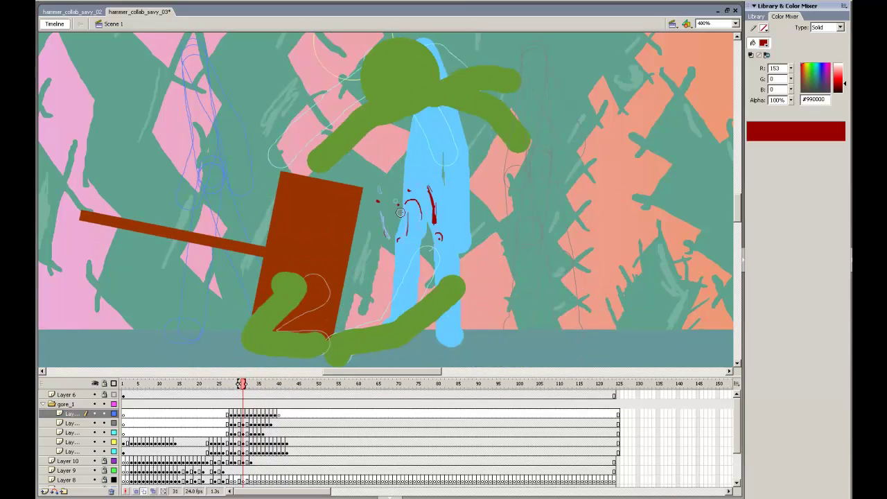
click(402, 213)
click(262, 414)
click(235, 414)
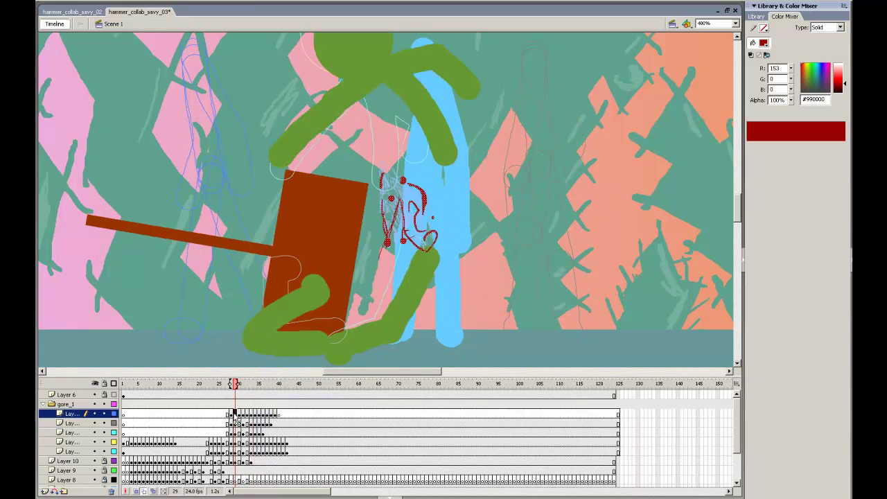
Step: Paint thin blood strands and round drops spreading outward from the splash on frame 29
key(Return)
click(459, 233)
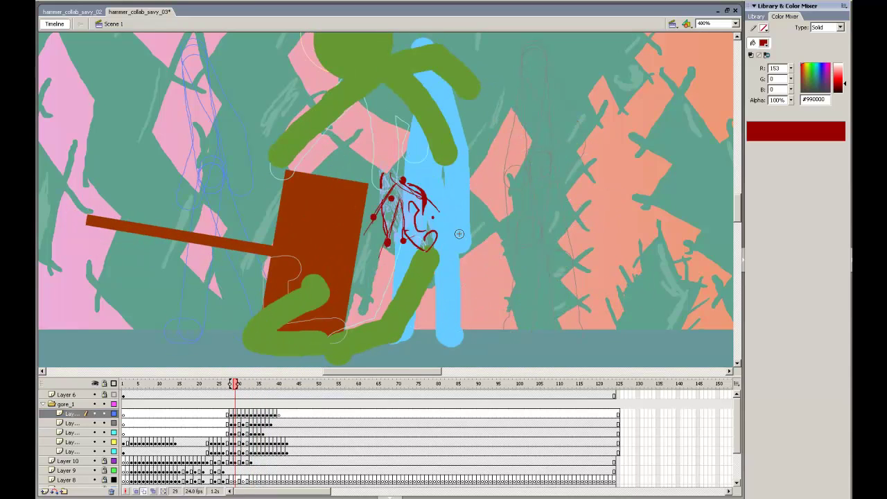
key(Return)
click(262, 351)
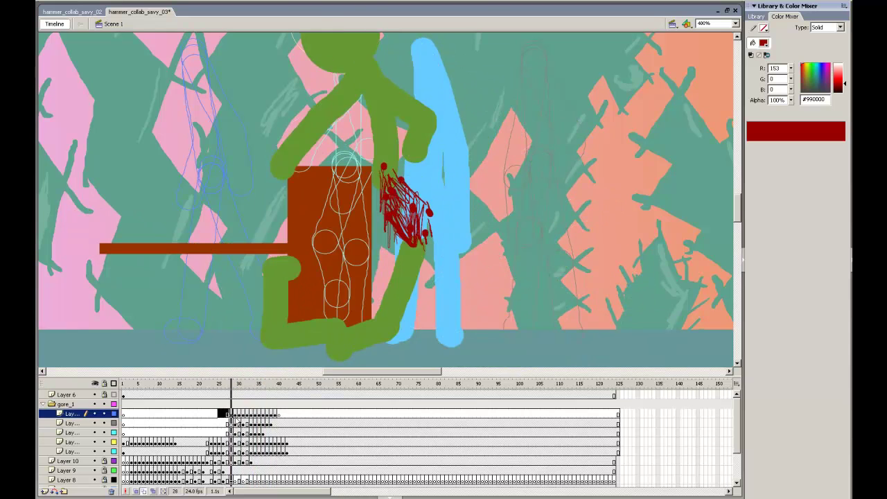
key(Return)
Step: Paint falling blood drops and thin streaks beside the hammer on frames 29 to 37, and close the Bamboo pen preferences
click(424, 169)
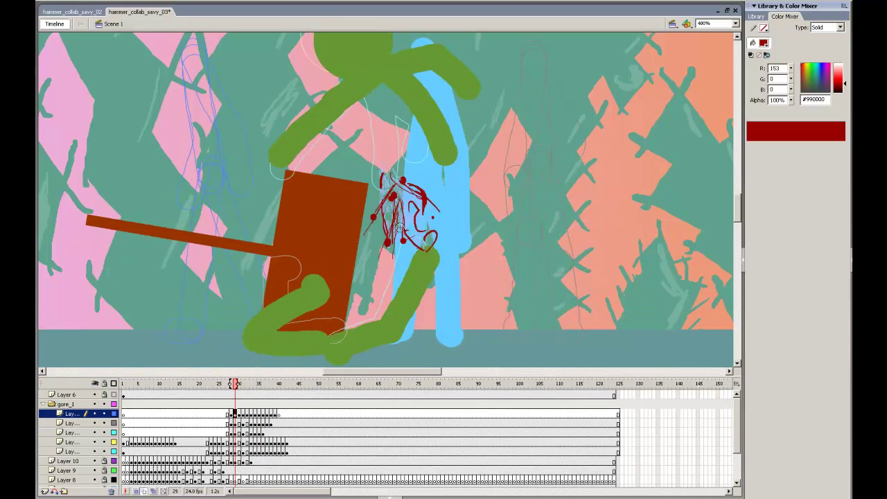
key(Return)
click(395, 181)
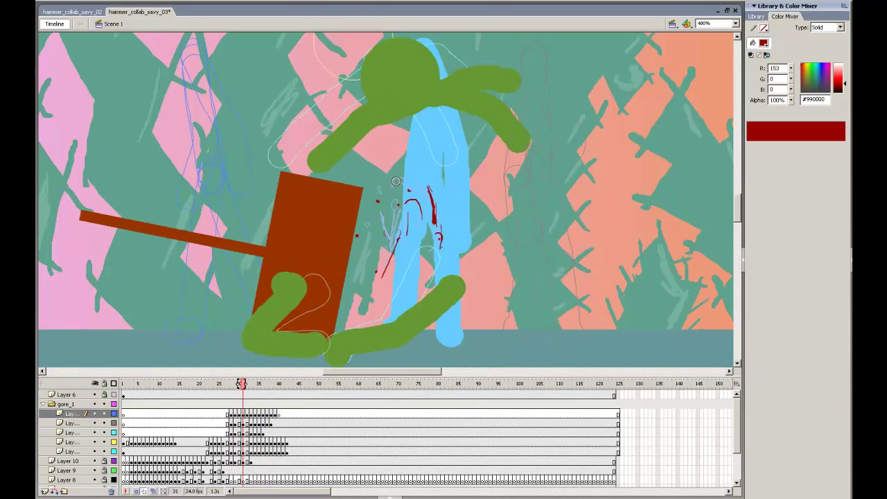
key(Return)
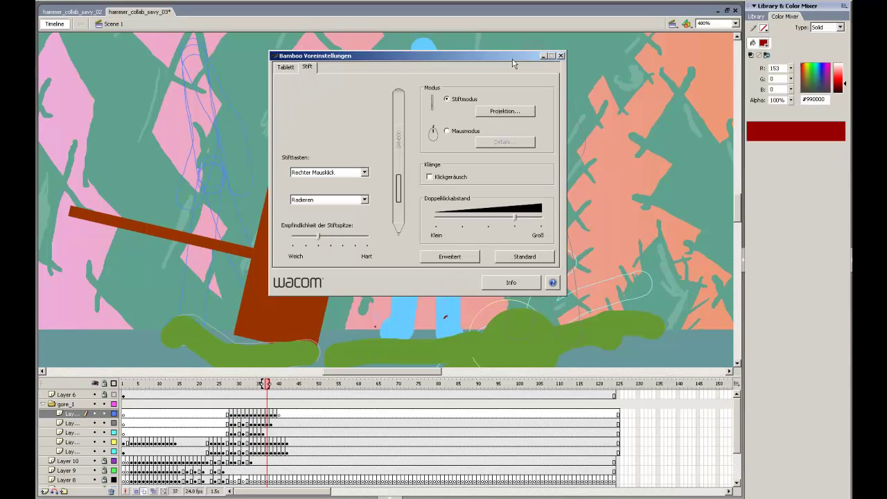
key(Escape)
key(ctrl+z)
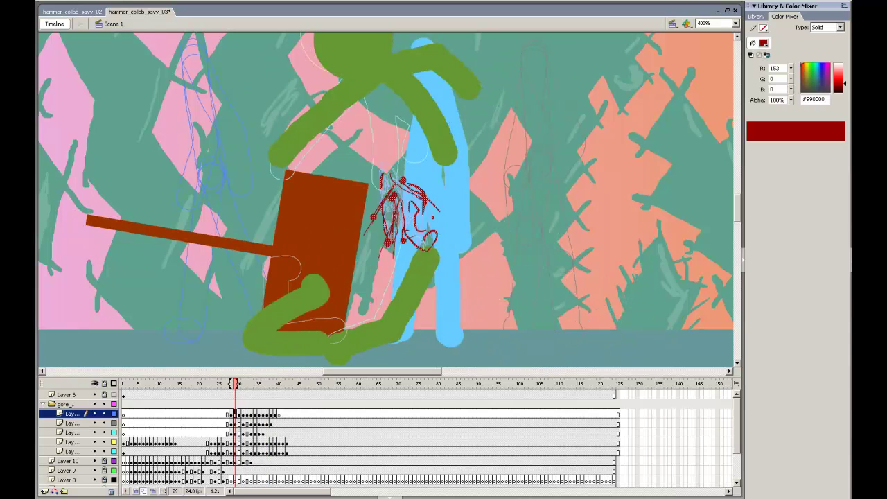
key(Escape)
Step: Scatter more blood drops over the blue legs and beside the hammer from frame 29, extending the splatter through frame 42
mouse_move(236, 414)
mouse_down()
mouse_move(264, 414)
mouse_move(231, 414)
mouse_move(250, 414)
mouse_up()
click(437, 241)
click(454, 268)
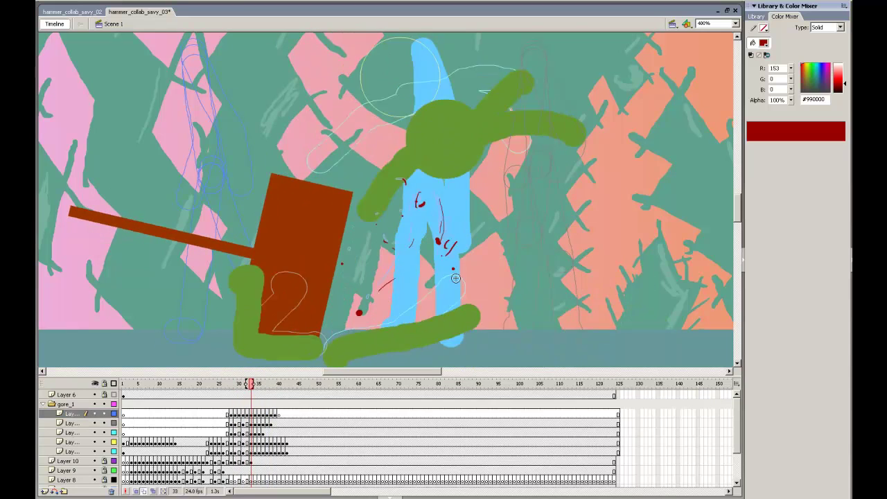
key(Return)
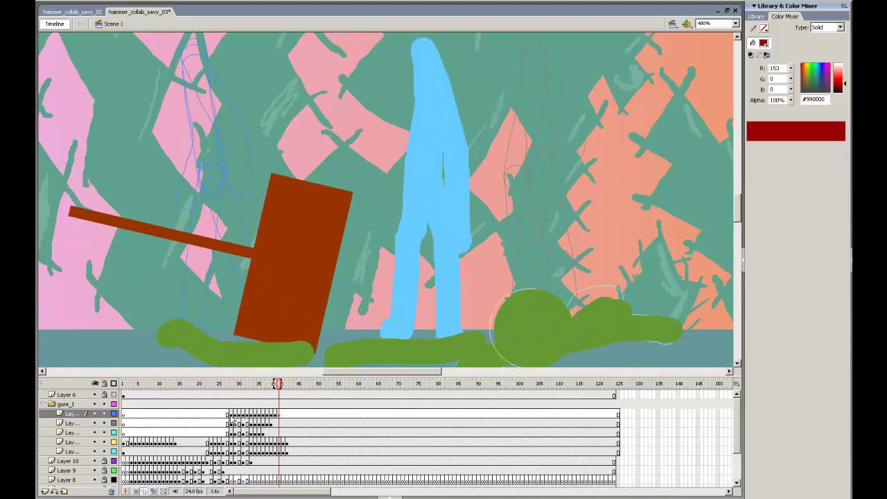
click(234, 420)
key(Return)
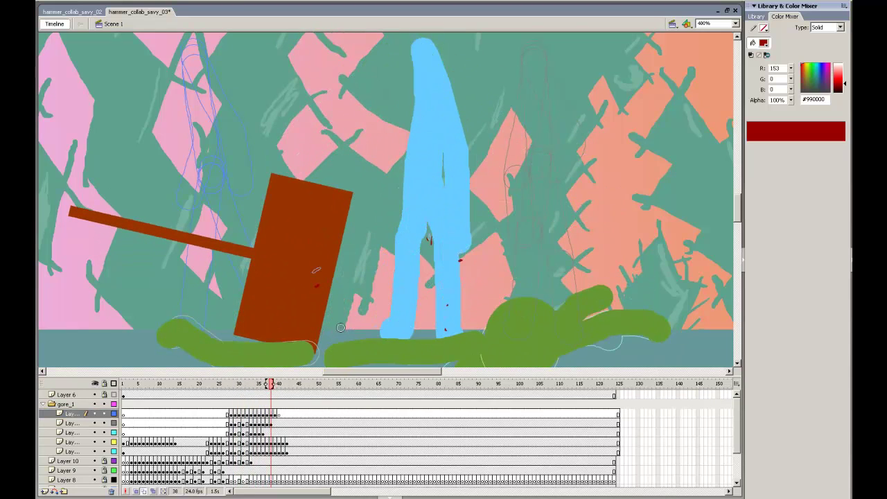
click(294, 393)
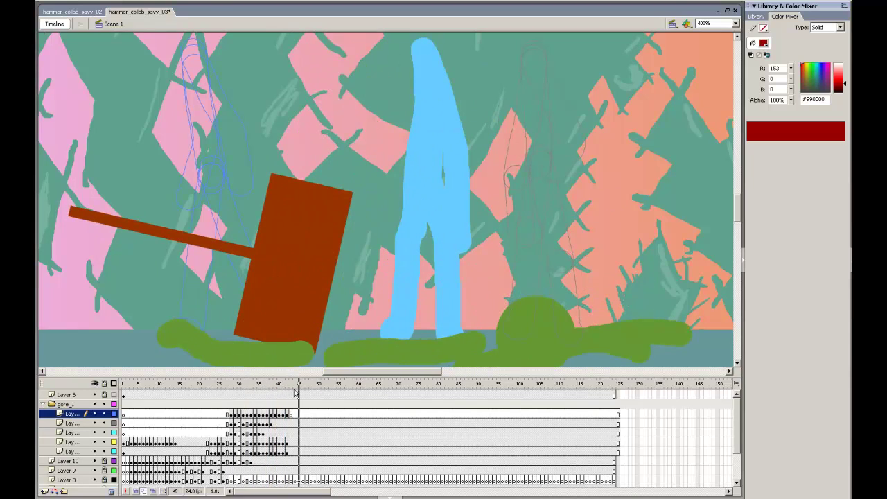
Step: Add flying blood drops and short dashes around the tumbling green torso on frames 35 to 38
click(234, 385)
key(Return)
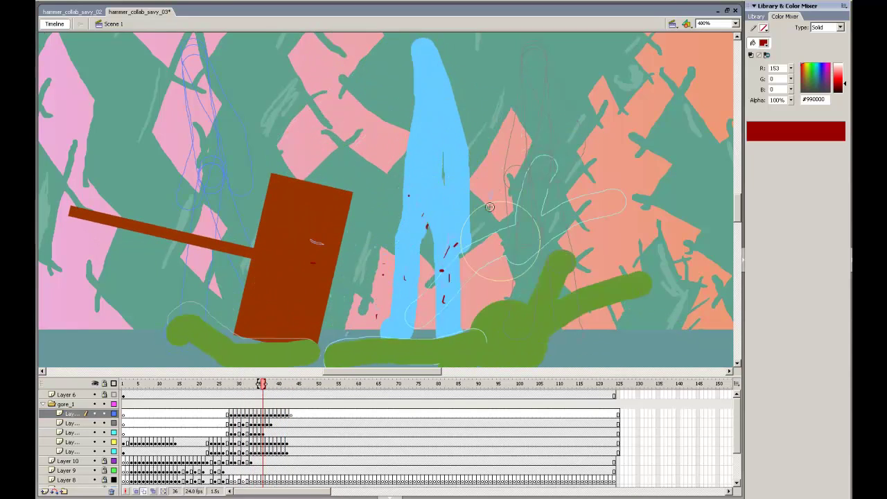
click(235, 385)
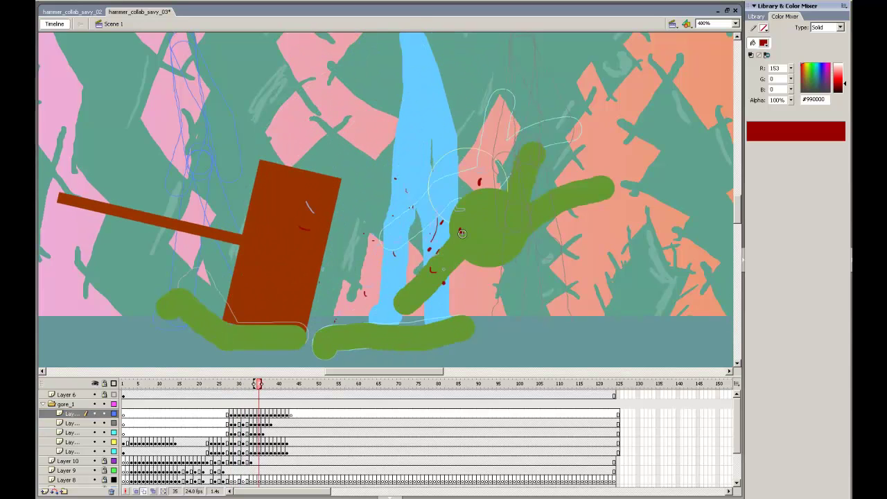
click(240, 415)
key(Return)
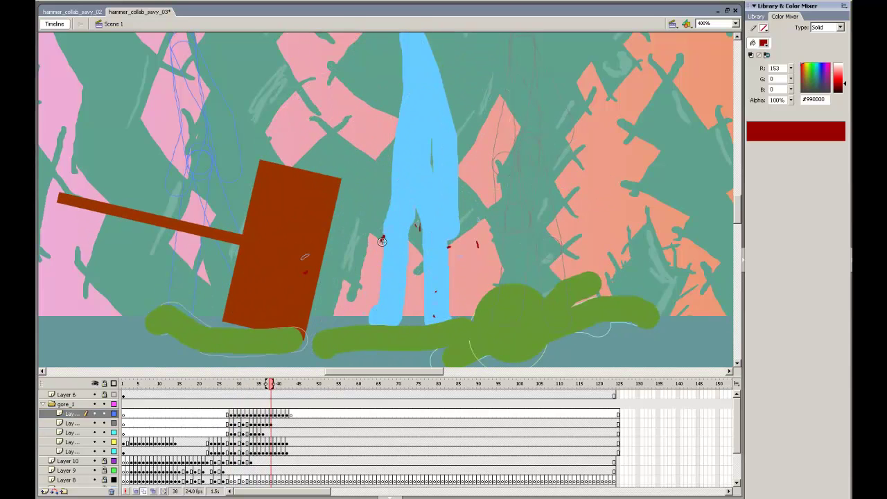
Step: Paint long blood streaks trailing from the flying green torso's arm, breaking them into drops through frame 37
click(235, 384)
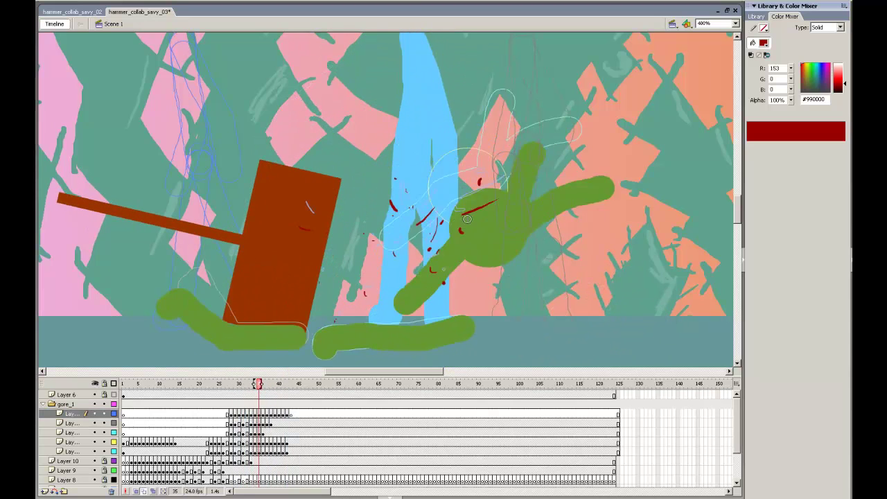
drag(516, 133, 479, 176)
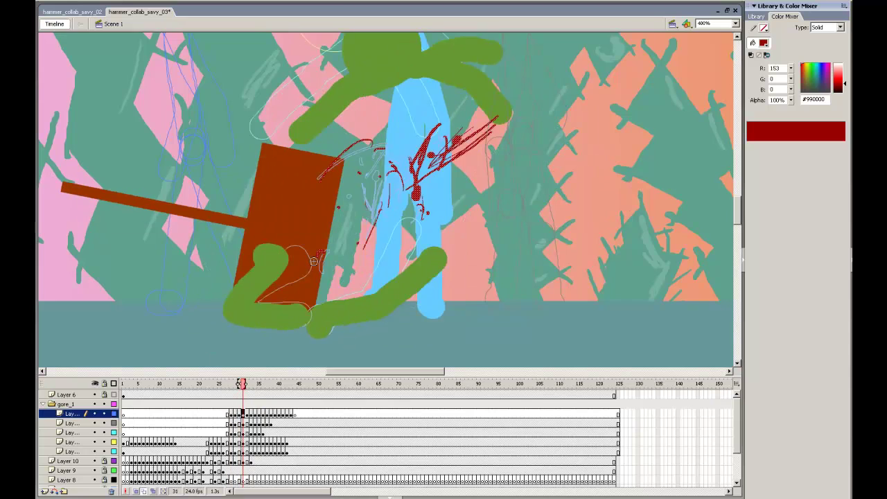
click(286, 321)
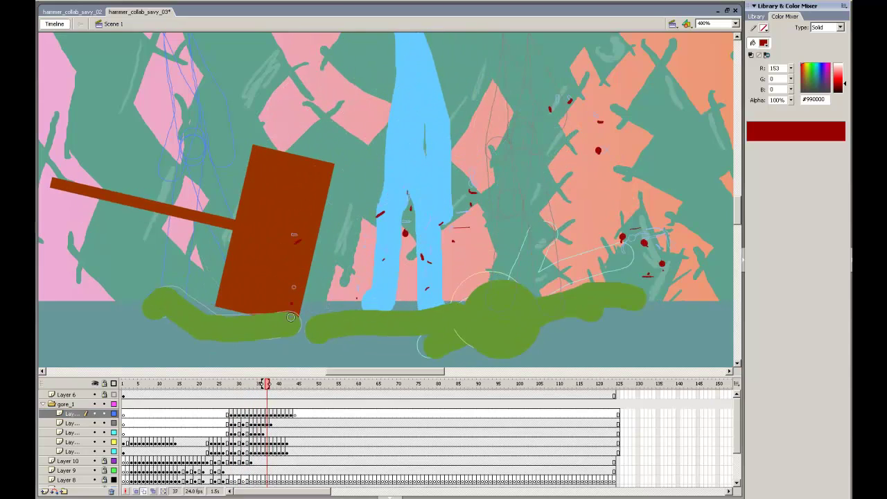
Step: Paint blood strokes from the hammer's lower edge to the green figure's hips on frames 28 to 30, continuing drops to frame 34
click(234, 413)
key(comma)
key(comma)
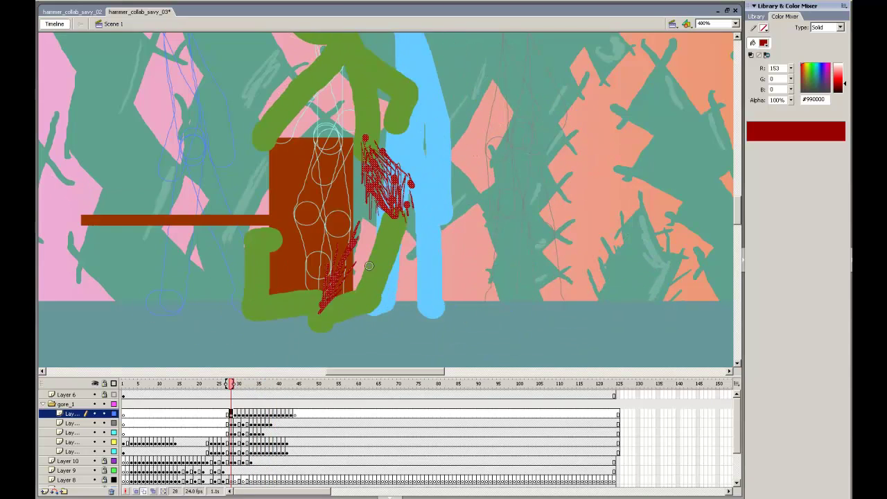
key(Return)
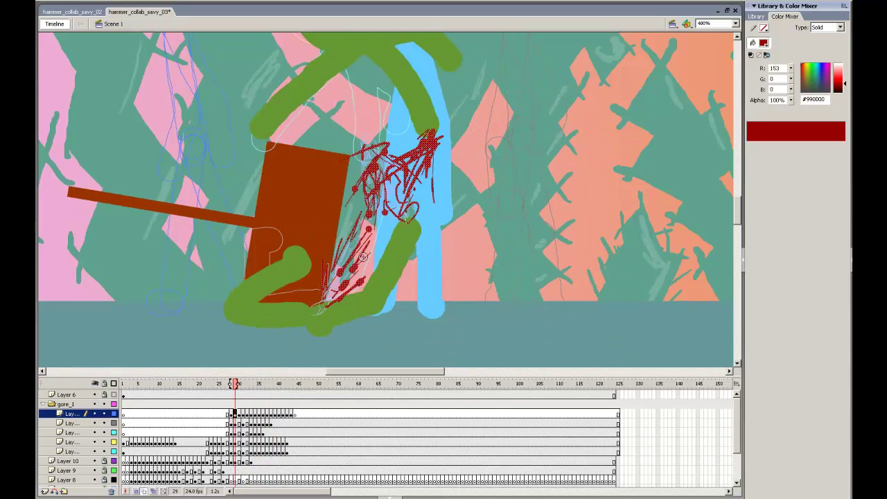
click(237, 413)
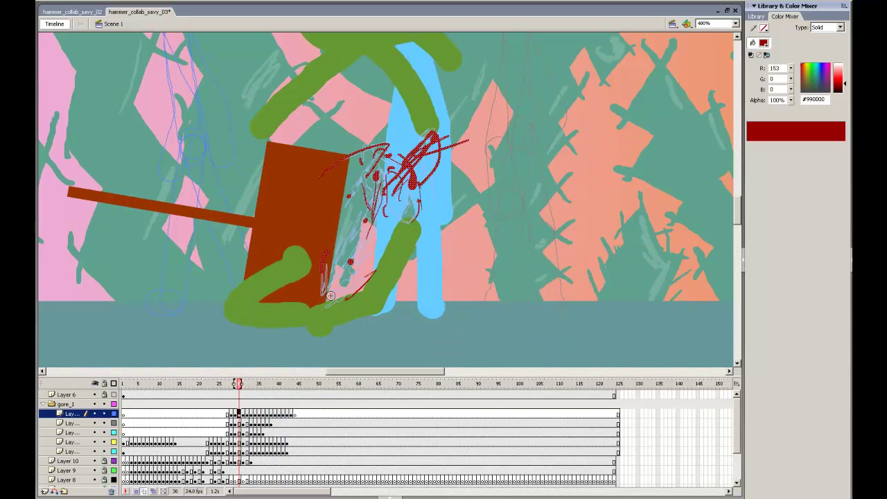
key(Return)
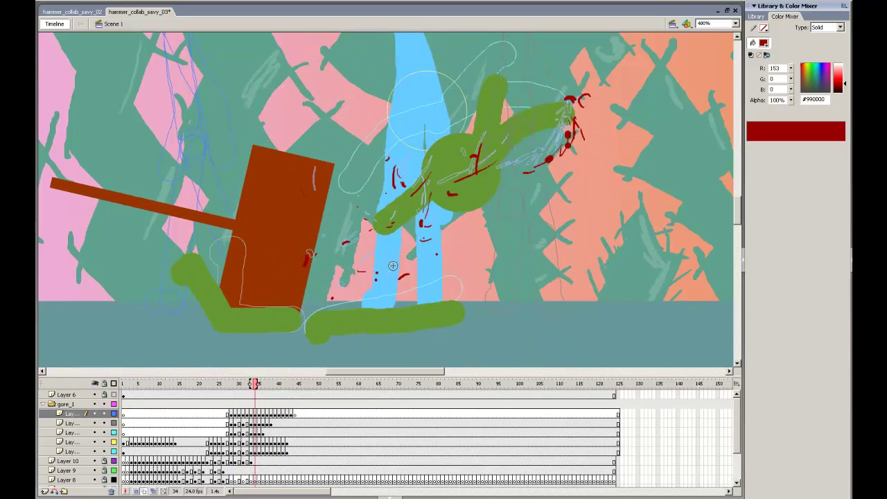
Step: Paint heavier blood strokes at the crouched green hips on frames 29 and 30 and carry the drops on to frame 34
key(Return)
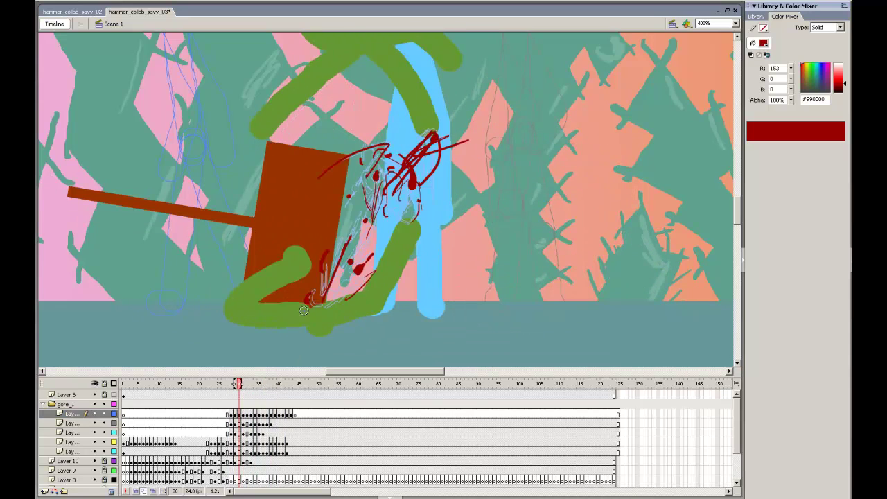
key(Return)
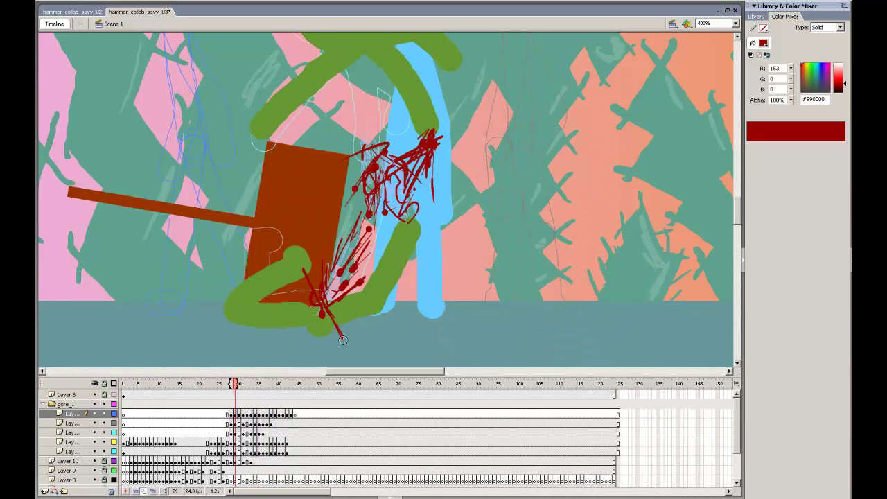
key(Return)
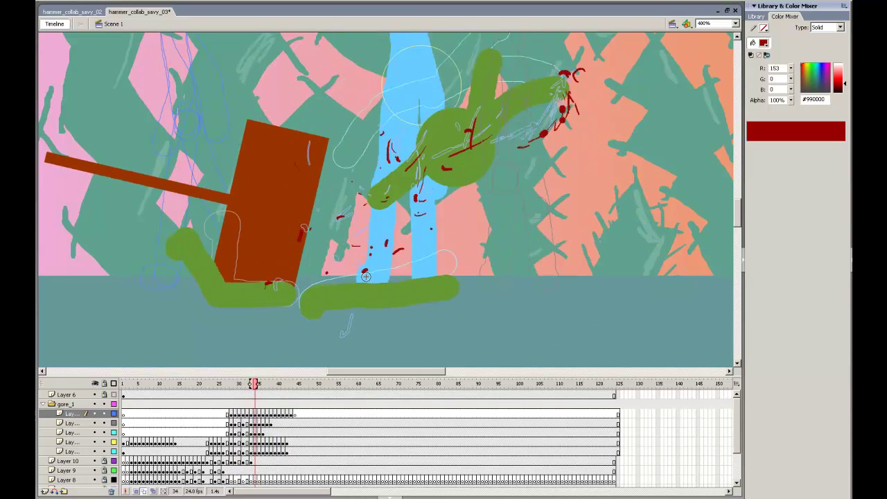
Step: Paint small blood drops beside the fallen green head on the late frames, continuing the layer through frame 48
key(Return)
key(Return)
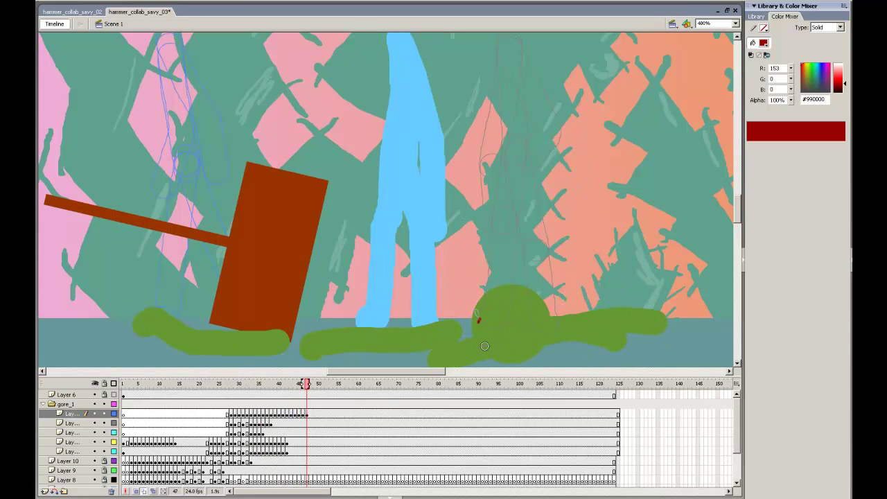
click(468, 325)
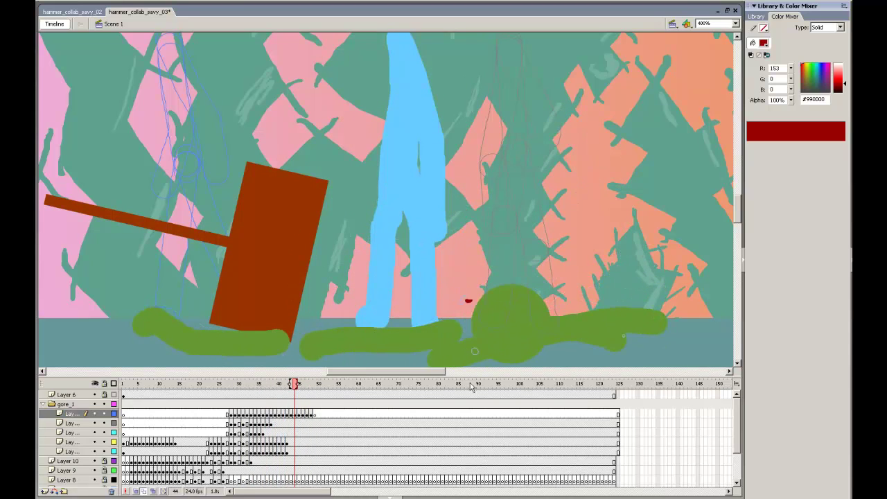
Step: Paint jagged blood streaks at the end of the extended green leg on frames 32 and 33
drag(256, 383, 243, 383)
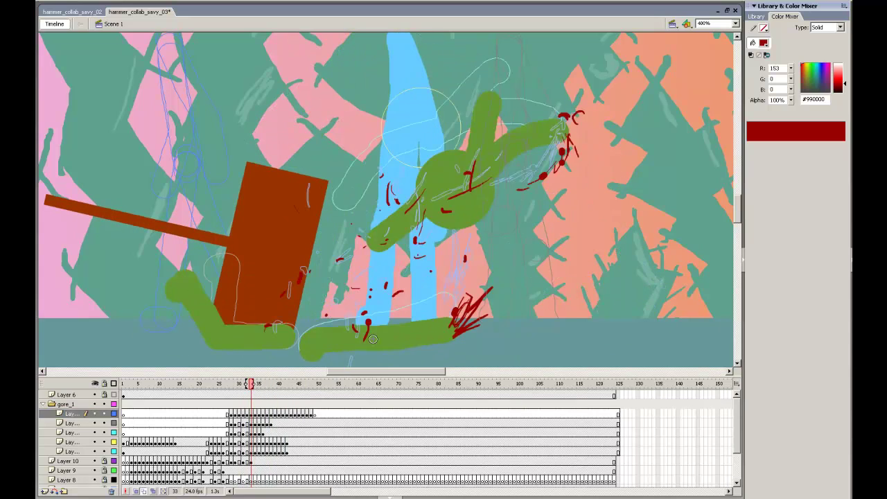
click(253, 414)
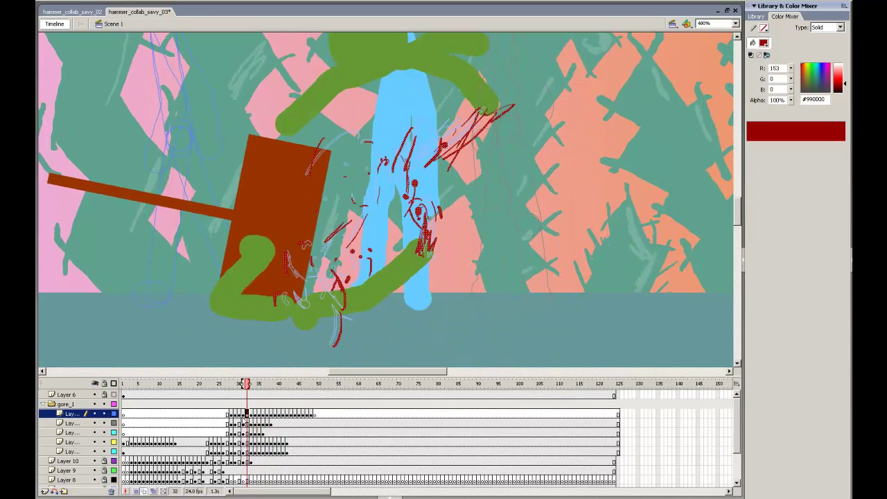
key(Return)
key(period)
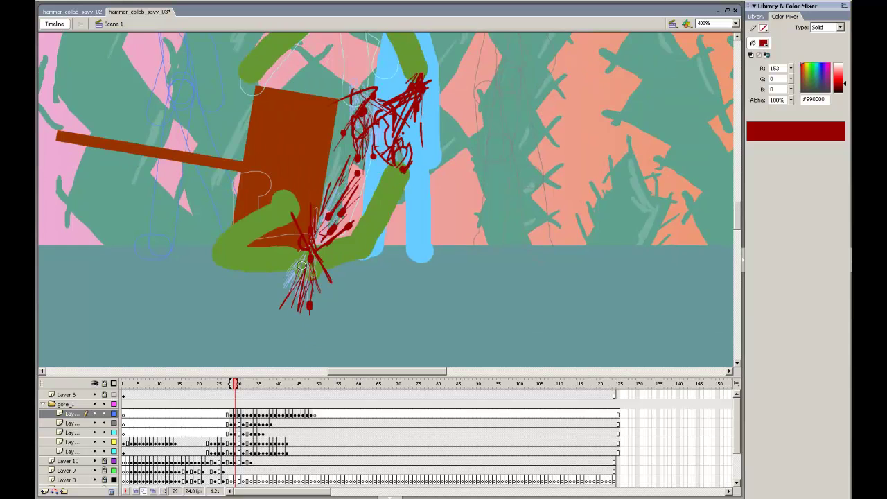
Step: Paint more blood strokes around the crouched green hips below the hammer on frames 29 to 32
key(period)
drag(302, 265, 320, 205)
key(period)
key(period)
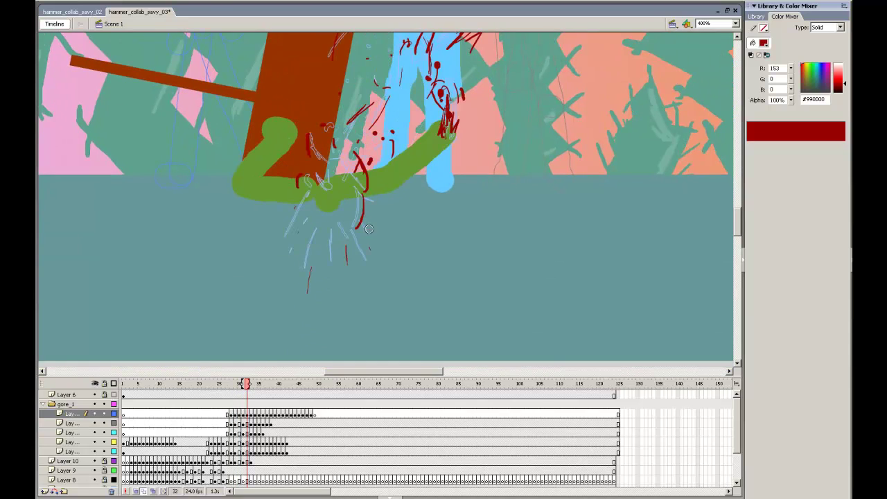
drag(231, 413, 236, 415)
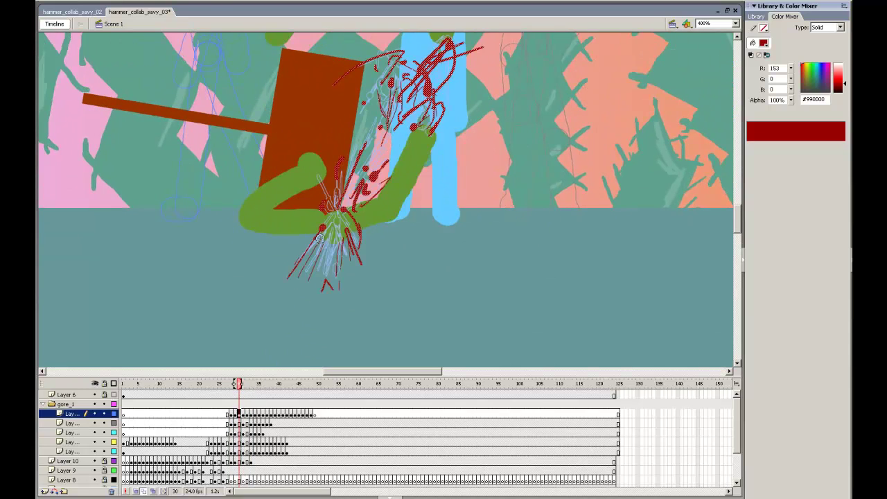
Step: Examine the blood splatter frame by frame from frame 30 onward and back to frame 28
key(period)
key(period)
key(period)
key(period)
key(period)
key(period)
key(period)
key(period)
key(period)
key(period)
key(comma)
key(comma)
key(comma)
key(comma)
key(comma)
key(comma)
key(comma)
key(comma)
key(comma)
key(comma)
key(comma)
key(comma)
key(comma)
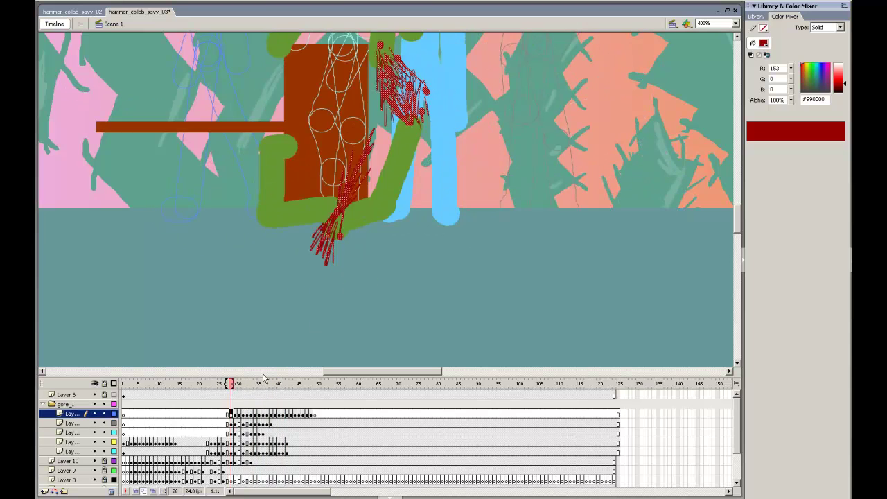
Step: Paint thicker blood strokes beside the hammer's lower corner and along the bent green leg on frames 30 to 32
key(period)
key(period)
key(period)
key(period)
key(period)
key(period)
key(period)
key(comma)
key(comma)
key(comma)
key(comma)
key(period)
key(period)
key(period)
key(period)
key(period)
key(period)
key(period)
key(period)
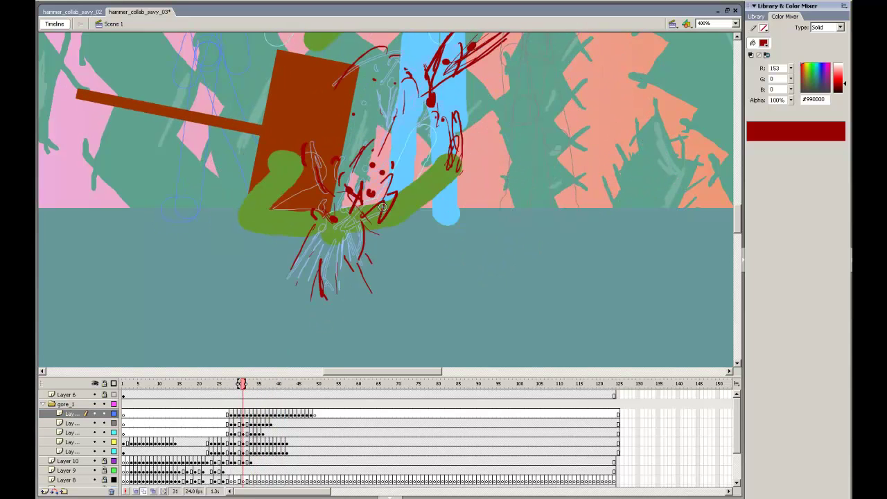
Step: Preview the movie and check the blood frames from frame 41 back to frame 27
key(ctrl+Return)
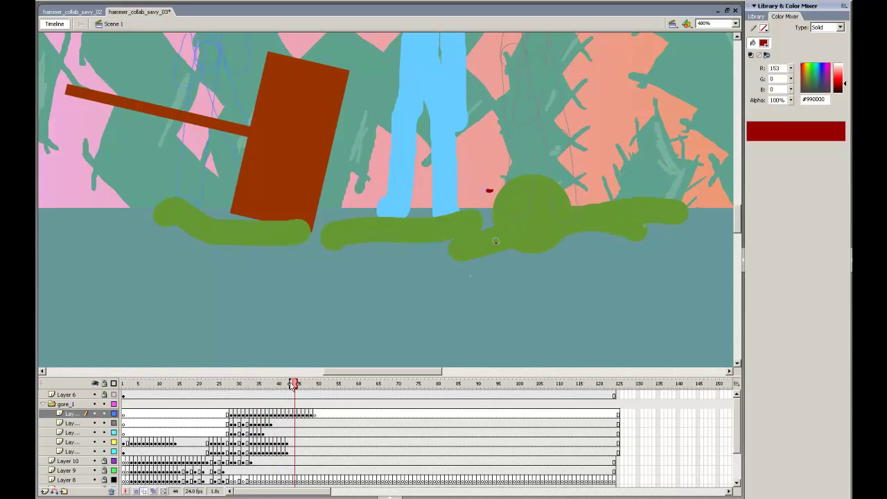
key(ctrl+w)
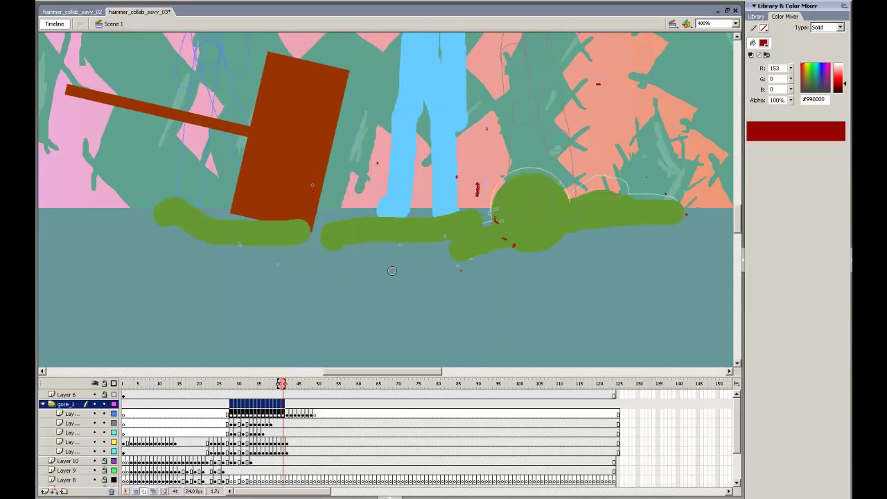
key(comma)
key(comma)
key(comma)
key(comma)
key(comma)
key(comma)
key(comma)
key(comma)
key(comma)
key(comma)
key(comma)
key(comma)
key(comma)
key(comma)
Step: Add a new layer directly above Layer 1 and insert a keyframe on frame 28 for the ground blood
scroll(122, 443, down, 3)
click(122, 481)
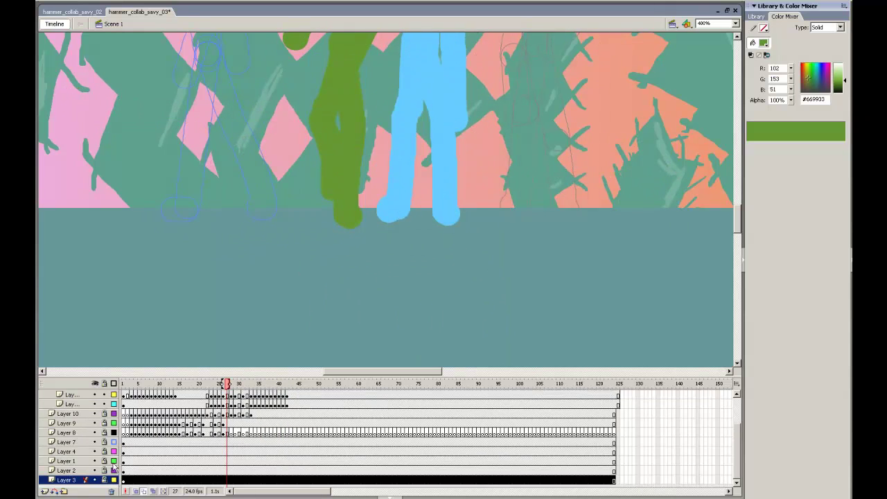
drag(183, 461, 228, 471)
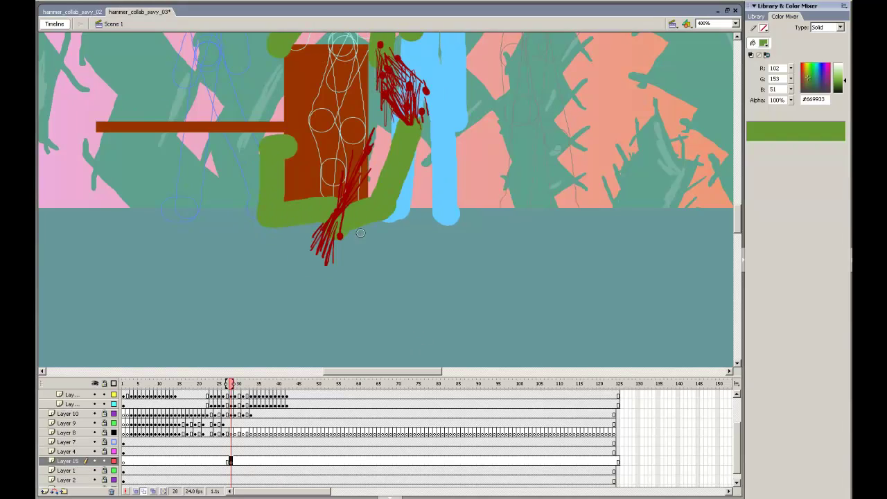
Step: Paint a #BF0000 blood pool on the ground below the green hips on frame 28 and enlarge it on frames 29 and 30
click(146, 184)
key(Return)
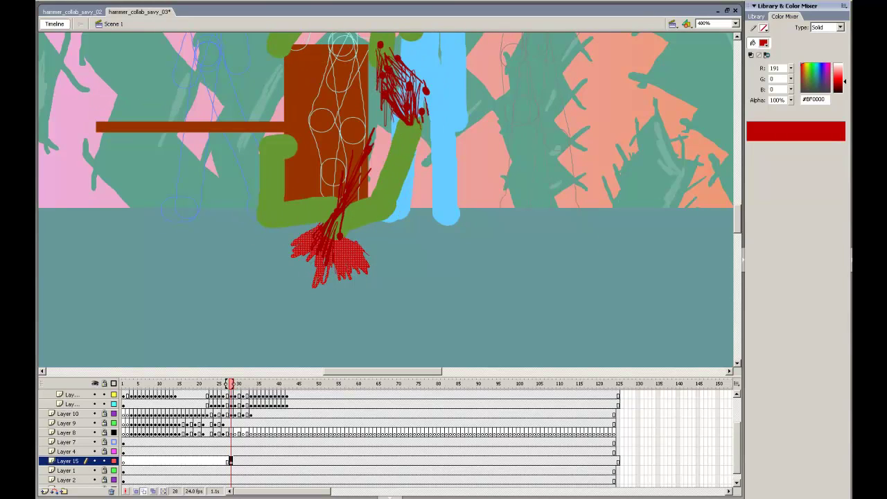
key(period)
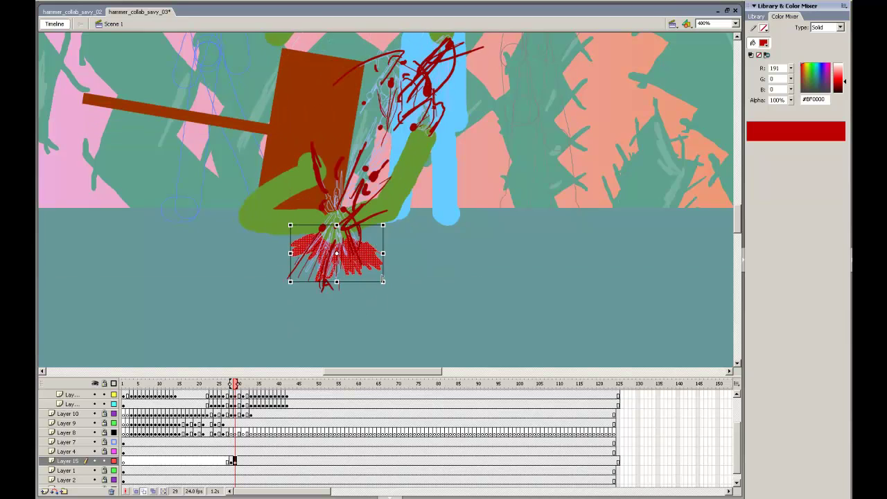
key(Escape)
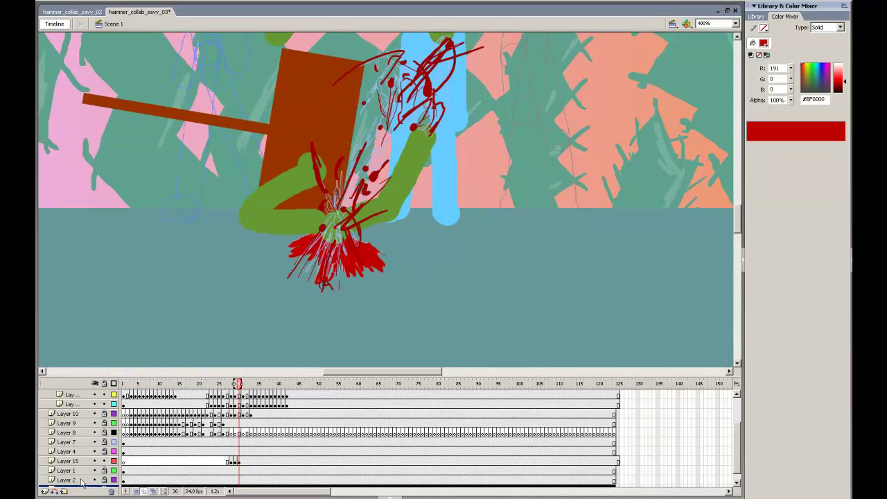
Step: Add another layer above Layer 15 for the second ground splatter and select its frame 32
click(44, 491)
drag(188, 461, 254, 461)
click(248, 462)
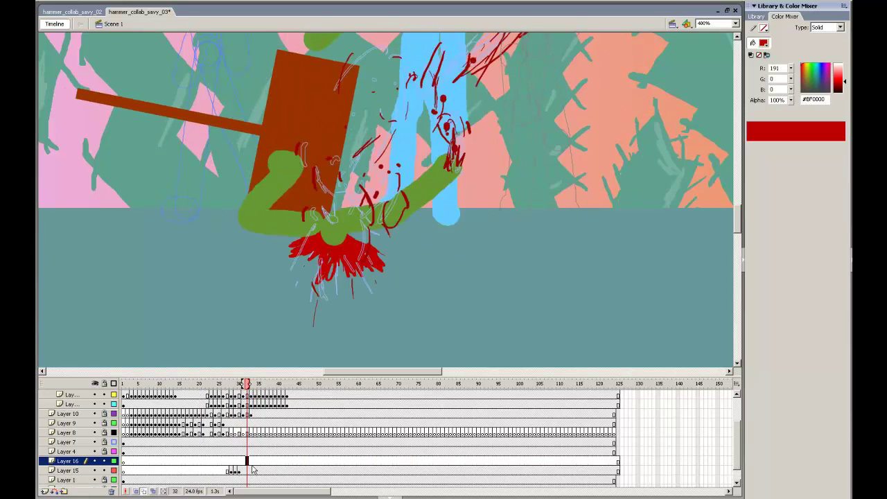
Step: Paint a #BF0000 blood pool at the end of the outstretched green leg on frames 34 and 35 and enlarge it on frame 36
key(period)
key(period)
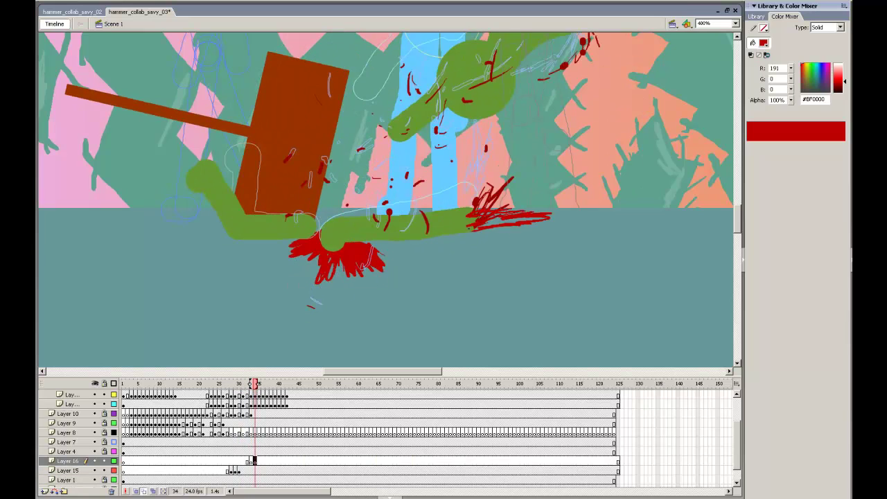
key(period)
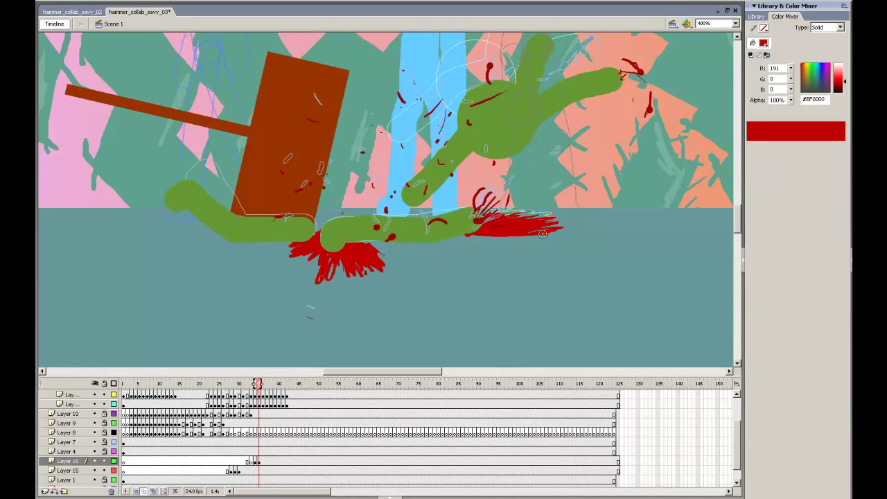
click(542, 233)
key(F6)
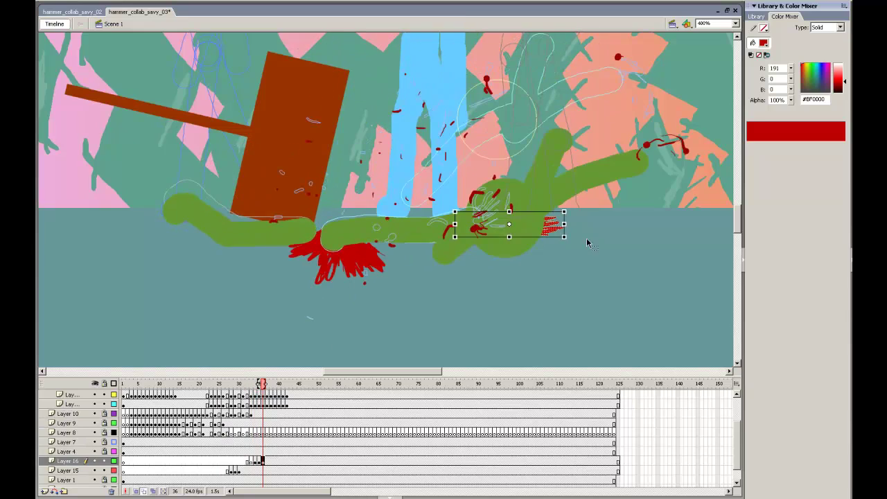
Step: Review the growing ground blood frame by frame, play it back and preview the movie
key(comma)
key(comma)
key(comma)
key(comma)
key(comma)
key(period)
key(period)
key(period)
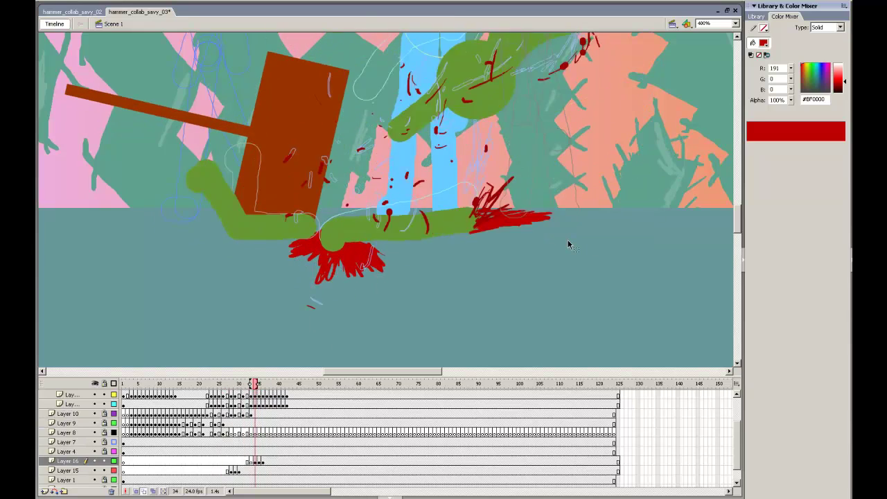
key(Return)
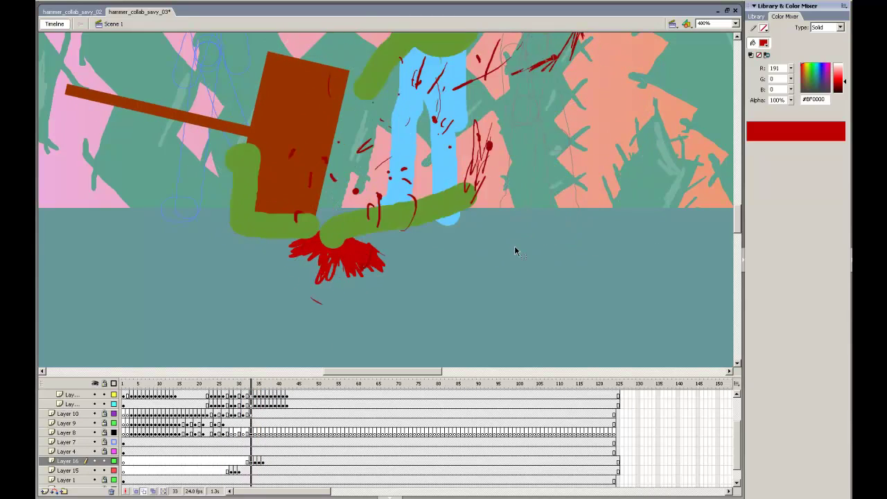
key(ctrl+Return)
click(613, 145)
Step: Enlarge the leg's blood pool on frame 37 and paint growing blood beneath the fallen green arms on frames 38 to 44
drag(254, 461, 267, 461)
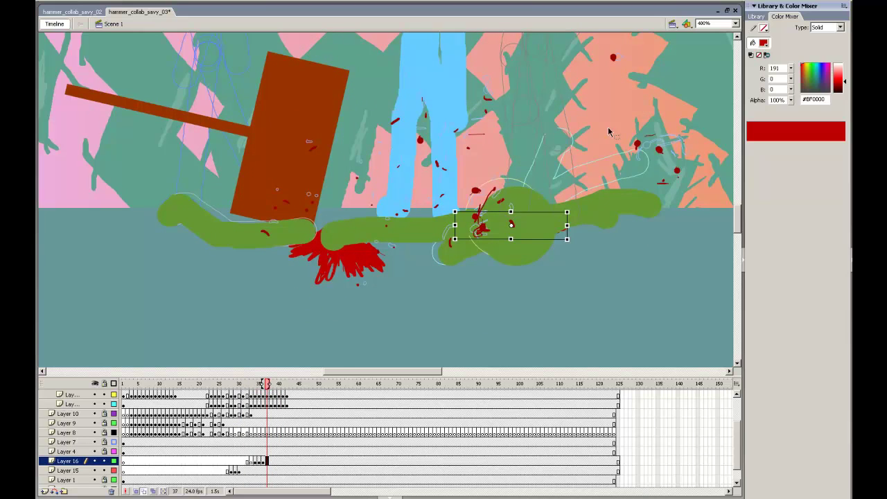
key(period)
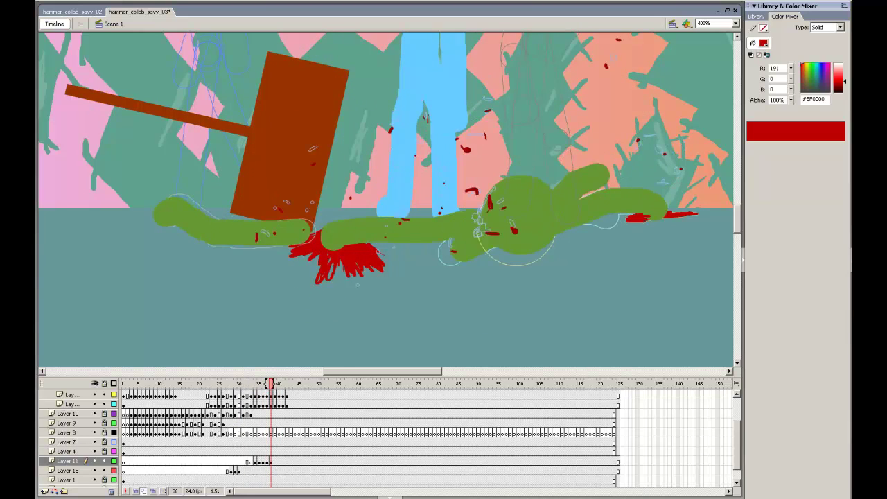
key(period)
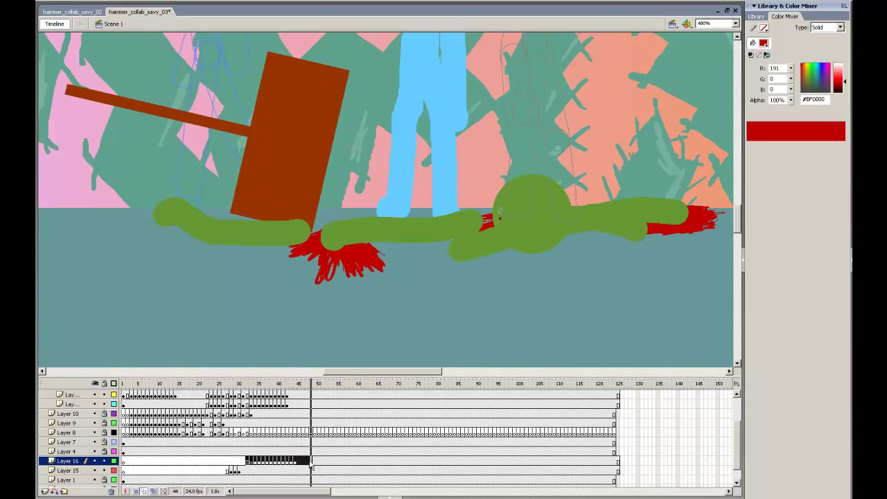
Step: Check the ground blood on Layers 15 and 16 across the whole scene at 100% and 200% zoom
mouse_move(294, 383)
mouse_down()
mouse_move(199, 383)
mouse_move(291, 383)
mouse_up()
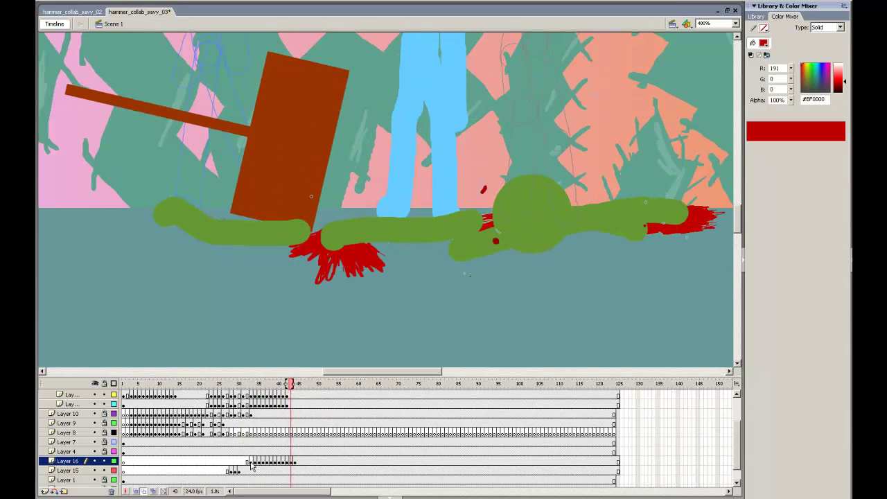
click(735, 23)
click(713, 43)
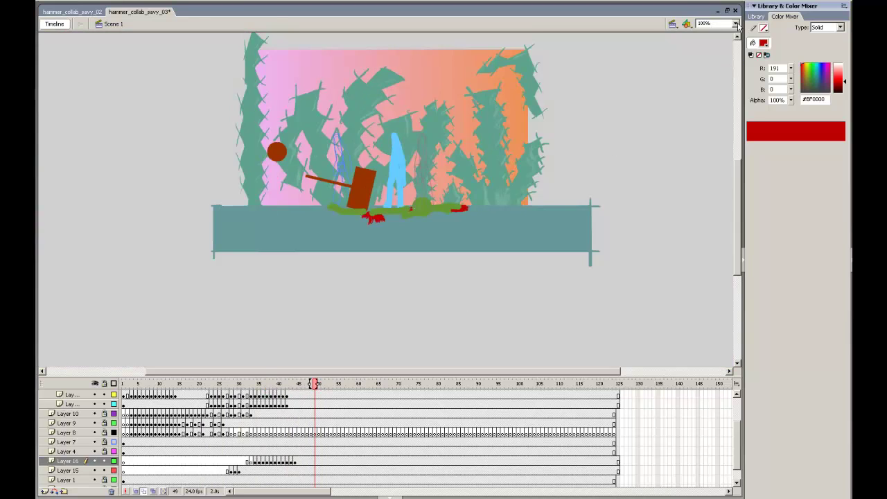
key(ctrl+equal)
drag(229, 470, 287, 462)
click(234, 470)
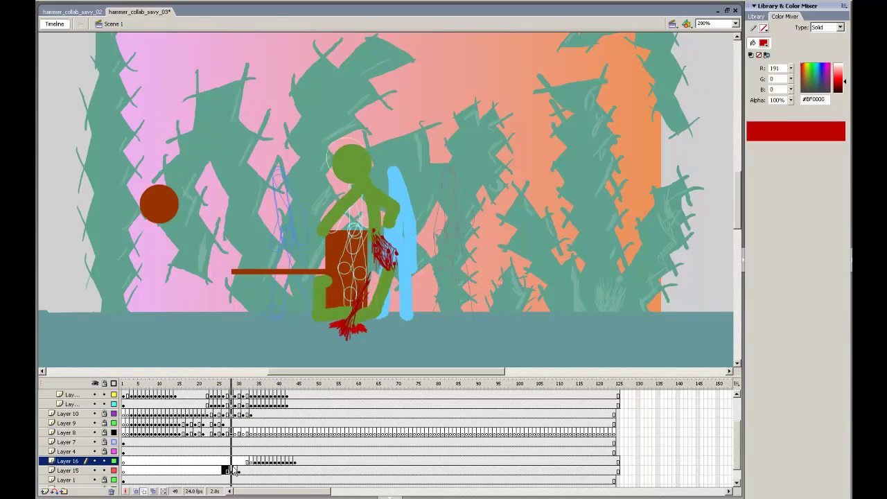